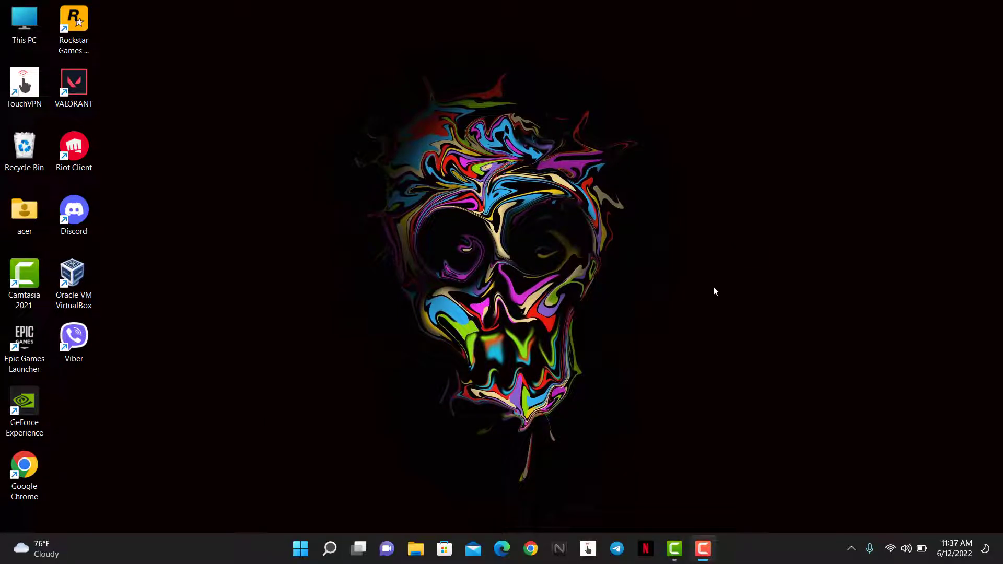
Load business.facebook.com in Chrome to reach the SkyHigh tech Meta Business Suite home page
{"action": "left_click", "coordinate": [530, 549]}
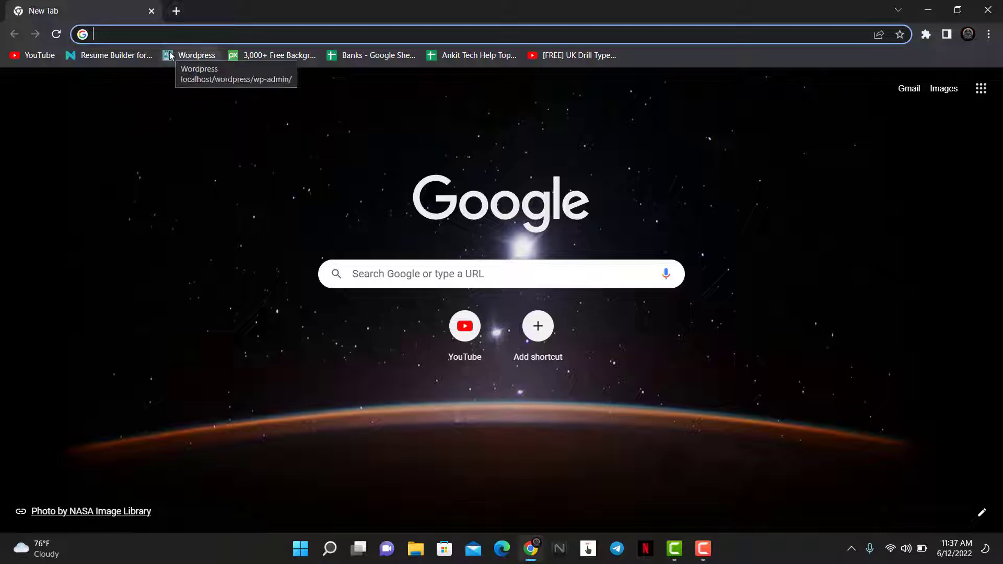
{"action": "type", "text": "business.facebook.com"}
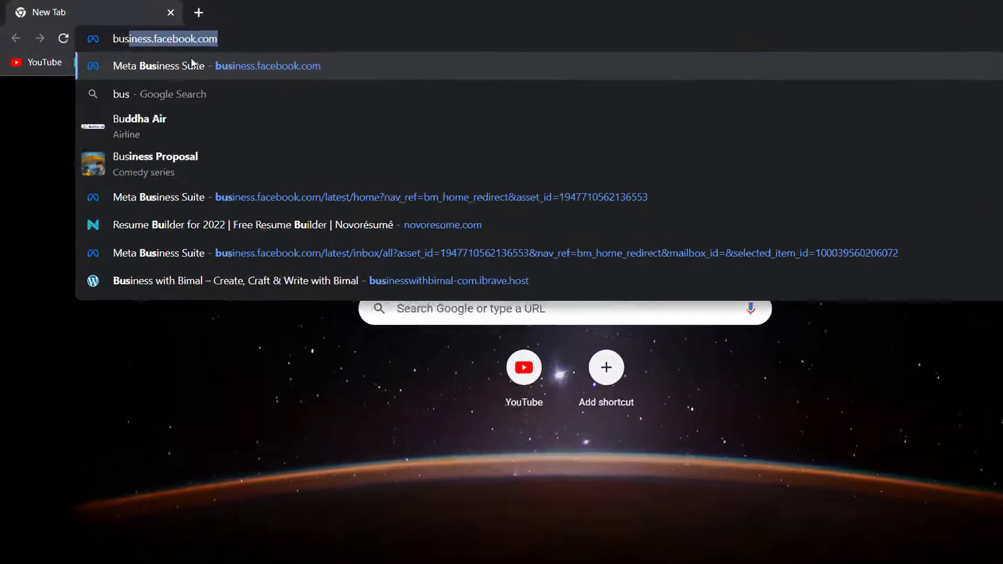
{"action": "key", "text": "Right"}
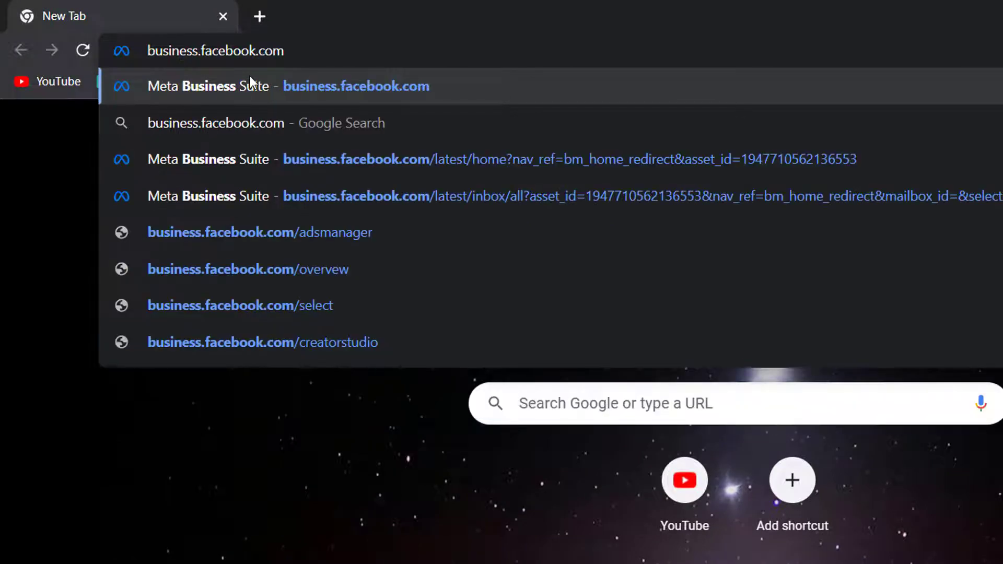
{"action": "key", "text": "Return"}
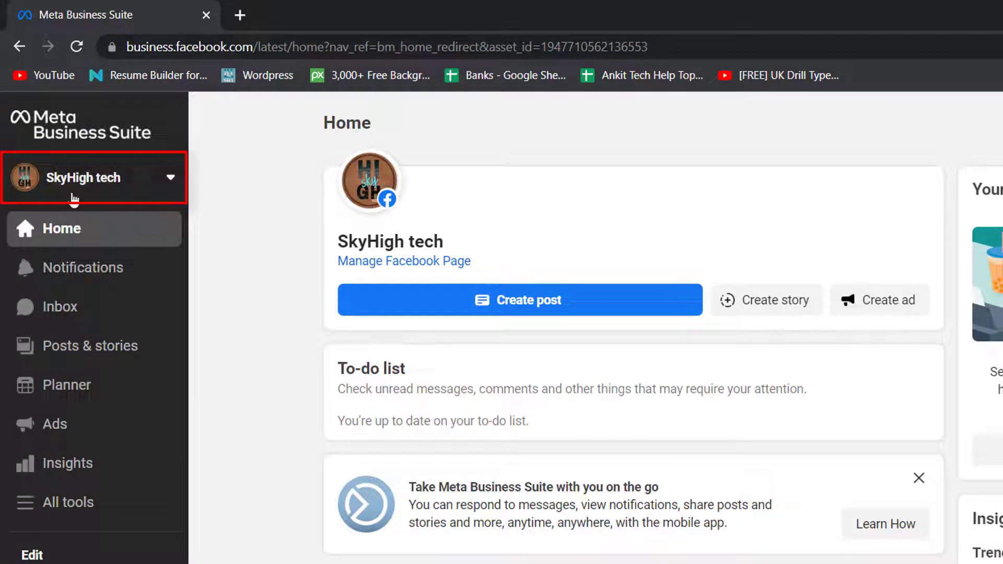
{"action": "left_click", "coordinate": [173, 181]}
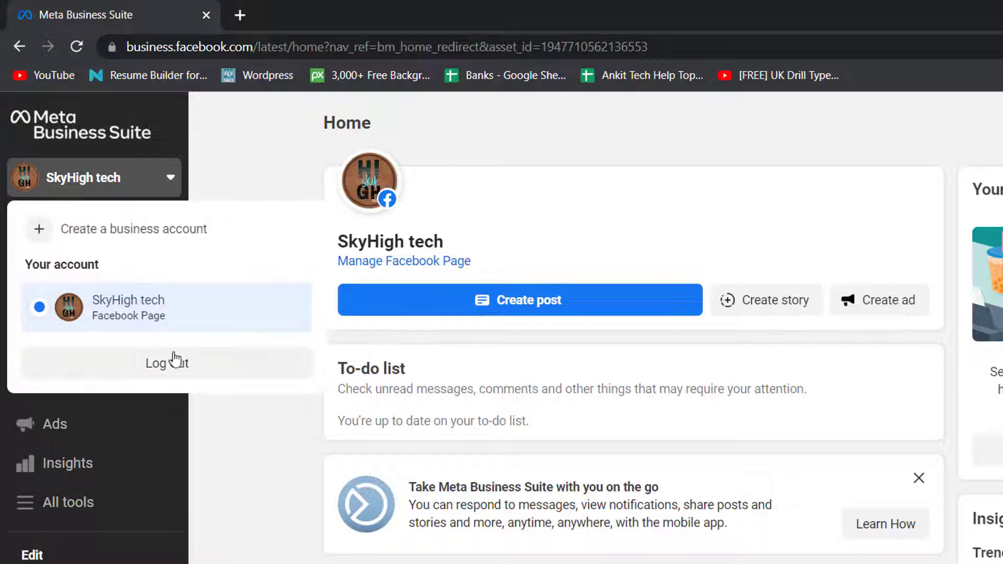
{"action": "left_click", "coordinate": [203, 189]}
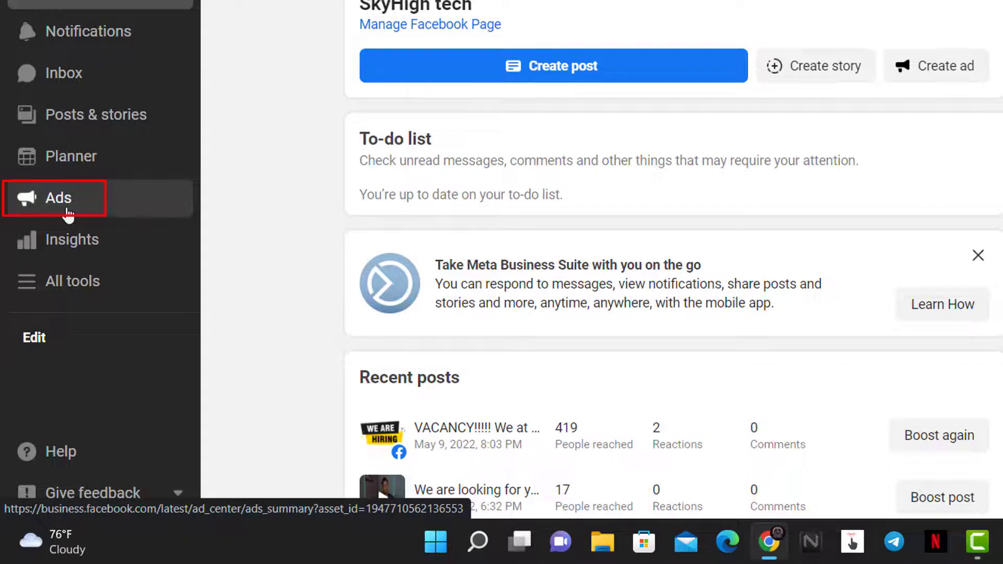
List all ads, showing the paused Messages ad with 405 reached and A$0.89 of A$6.00 spent
{"action": "left_click", "coordinate": [67, 211]}
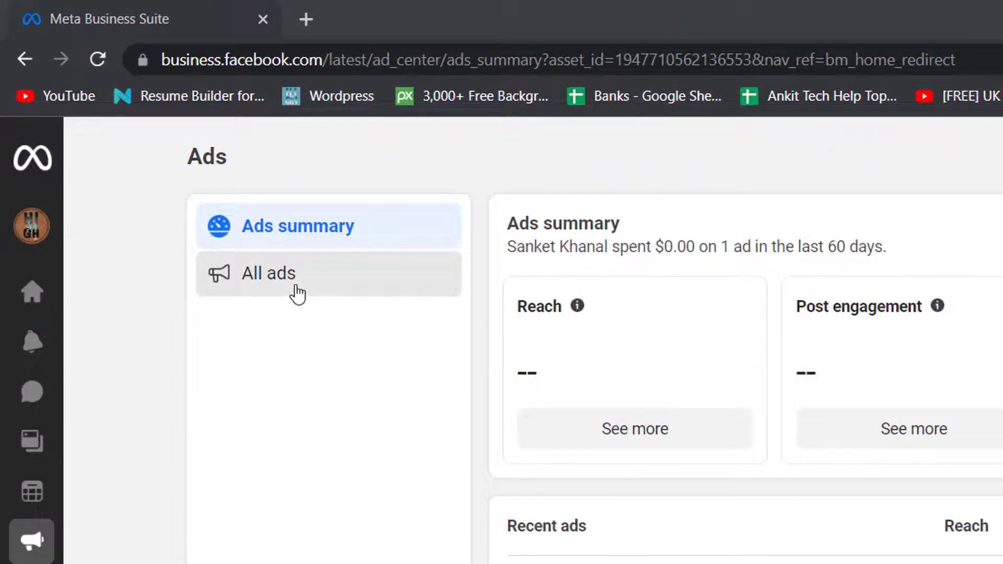
{"action": "left_click", "coordinate": [171, 164]}
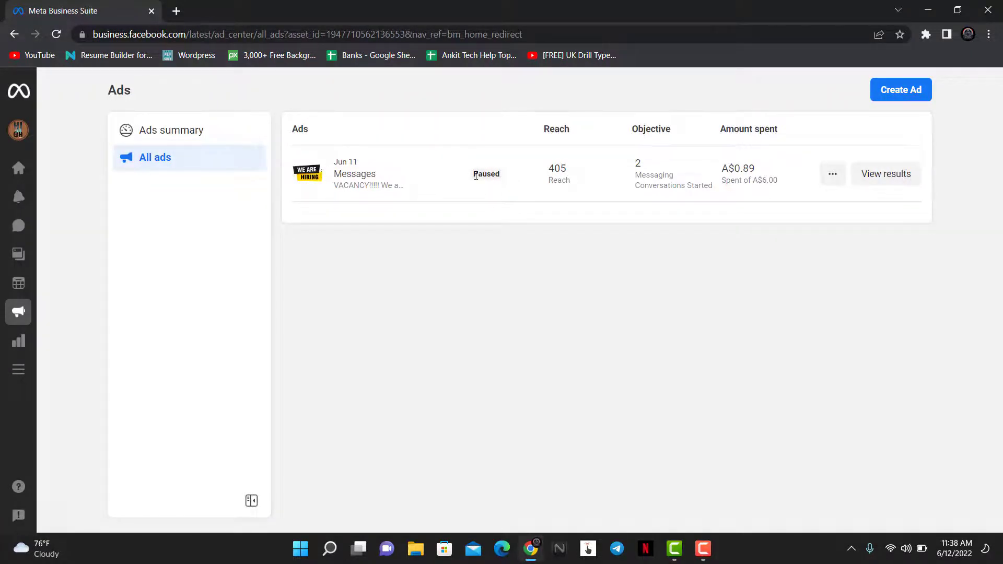
Resume the paused job-vacancy ad and reload so it shows as Active
{"action": "left_click", "coordinate": [833, 177]}
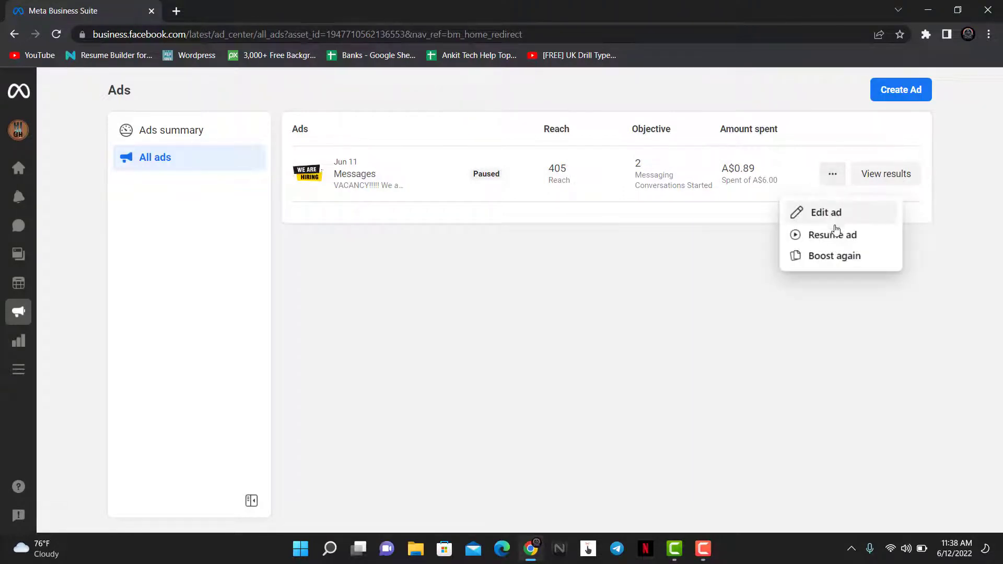
{"action": "left_click", "coordinate": [842, 240]}
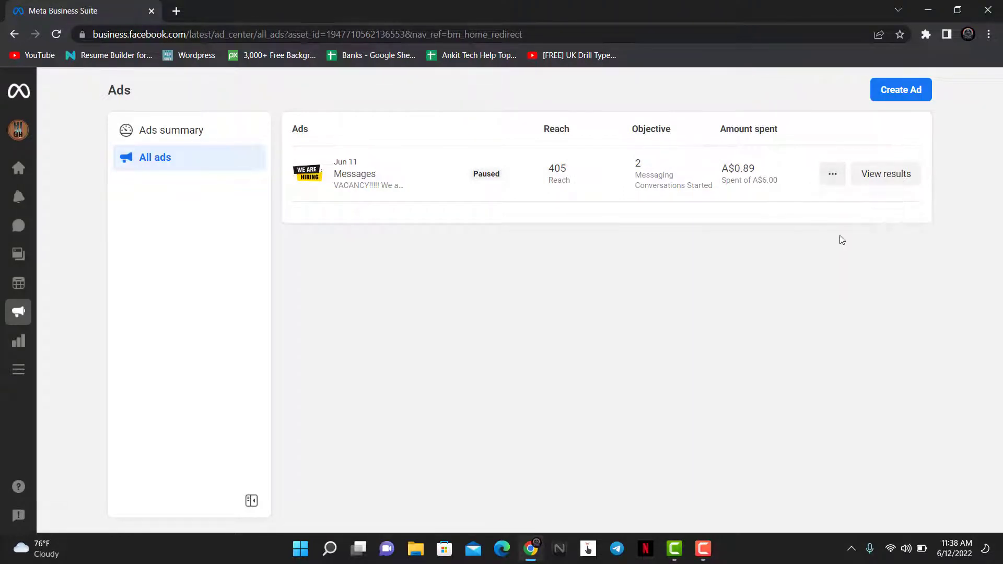
{"action": "left_click", "coordinate": [56, 35]}
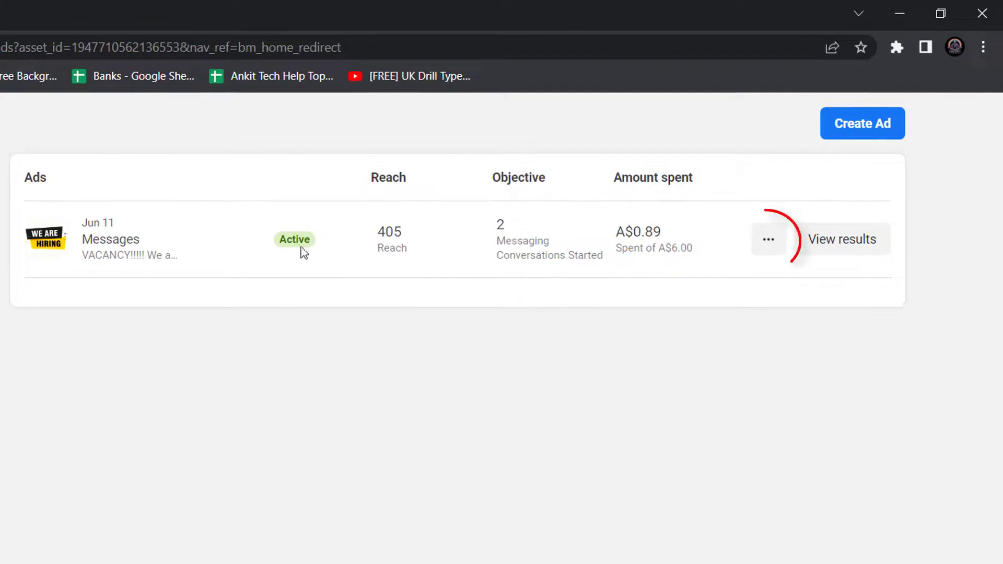
{"action": "left_click", "coordinate": [775, 251]}
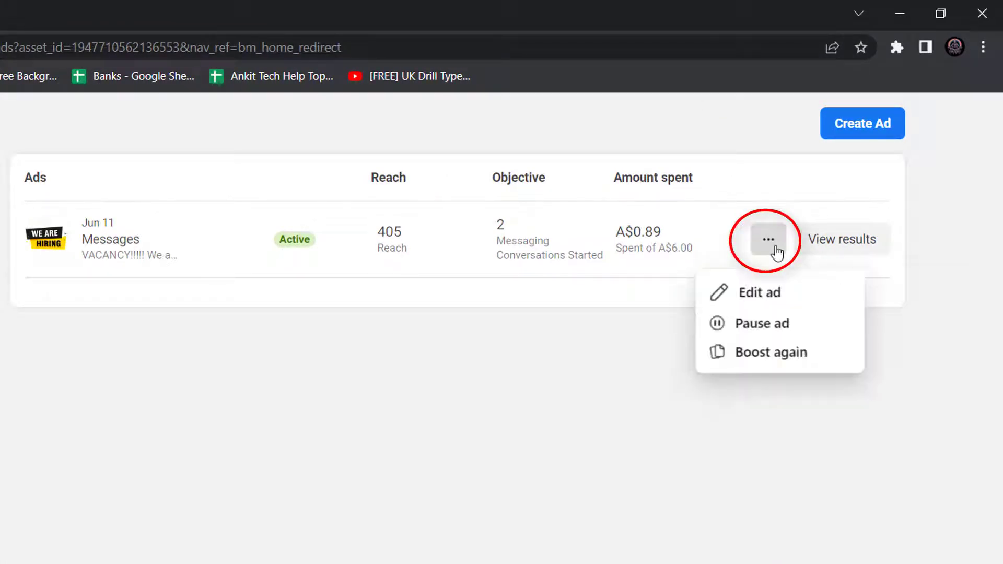
Open the vacancy ad's boost settings and keep Employment as the ad category
{"action": "left_click", "coordinate": [771, 303]}
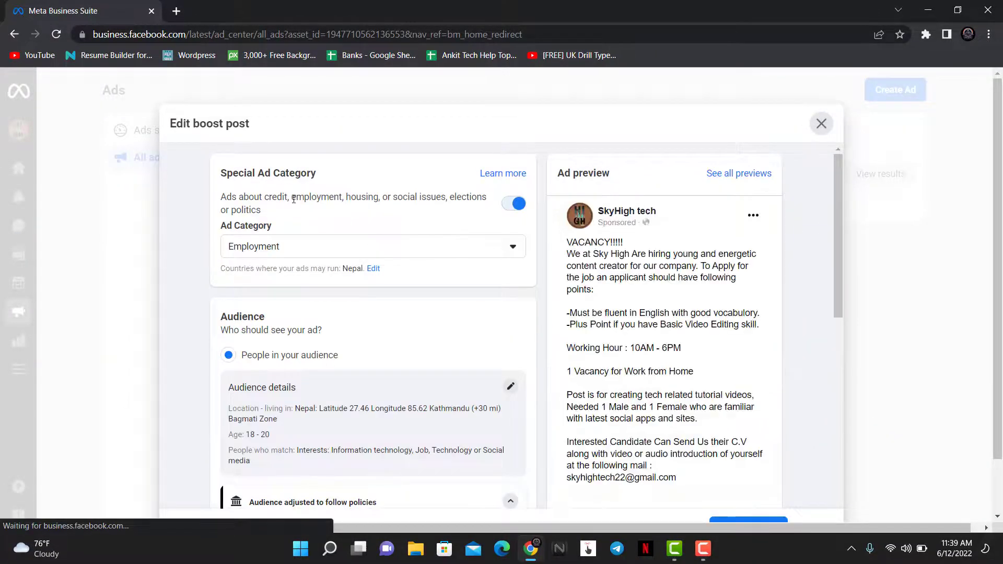
{"action": "scroll", "coordinate": [615, 219], "scroll_direction": "down", "scroll_amount": 6}
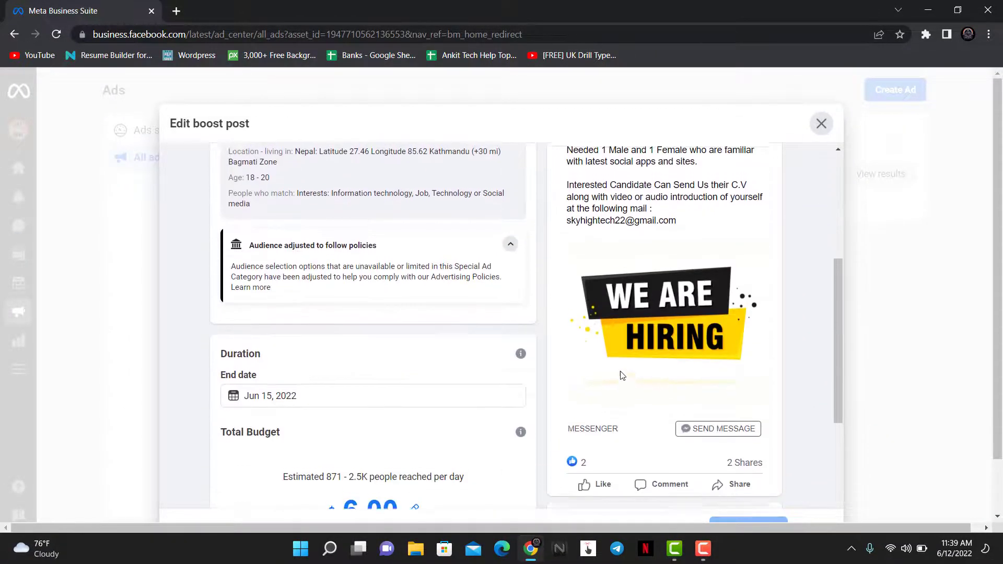
{"action": "scroll", "coordinate": [662, 273], "scroll_direction": "up", "scroll_amount": 6}
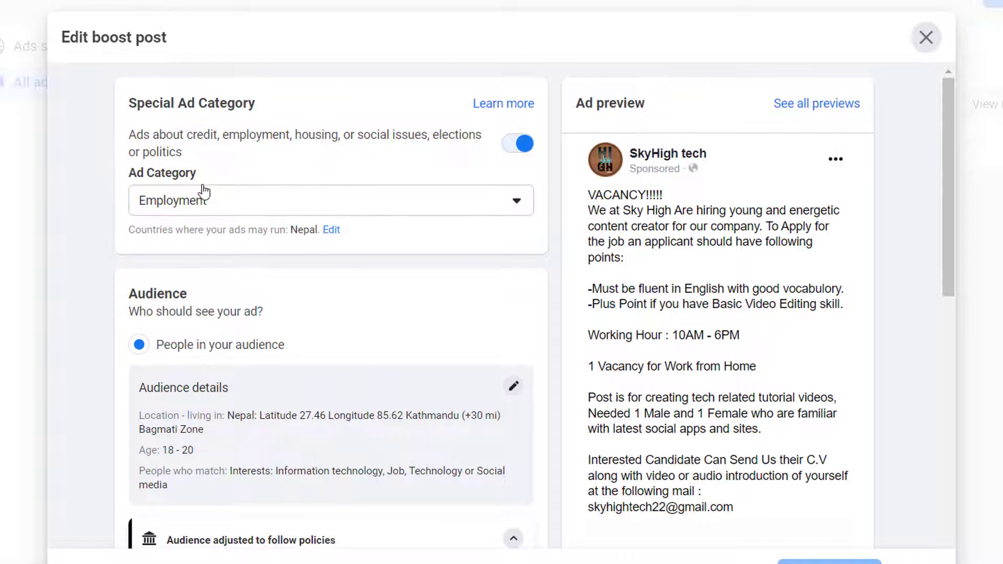
{"action": "scroll", "coordinate": [195, 181], "scroll_direction": "down", "scroll_amount": 2}
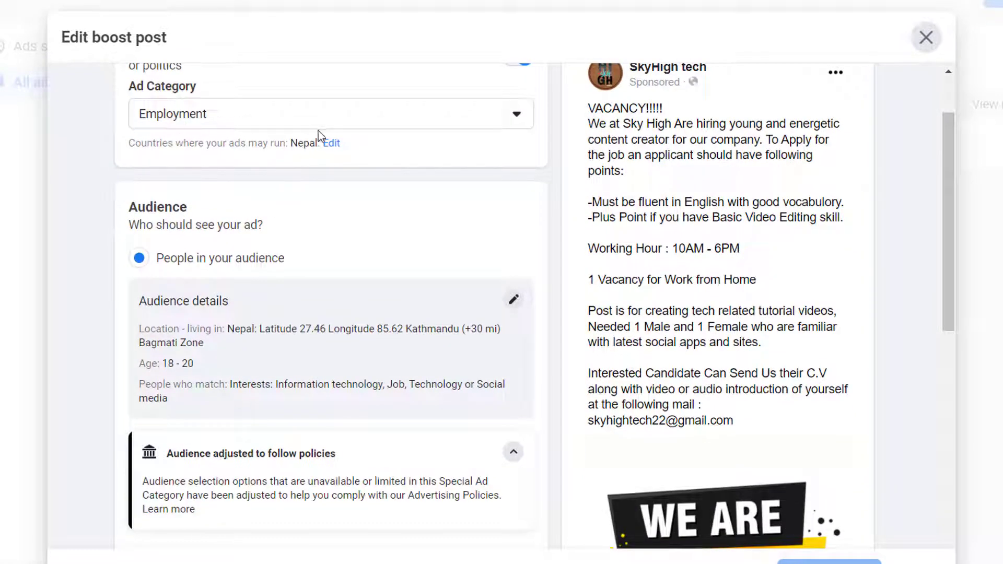
{"action": "left_click", "coordinate": [516, 116]}
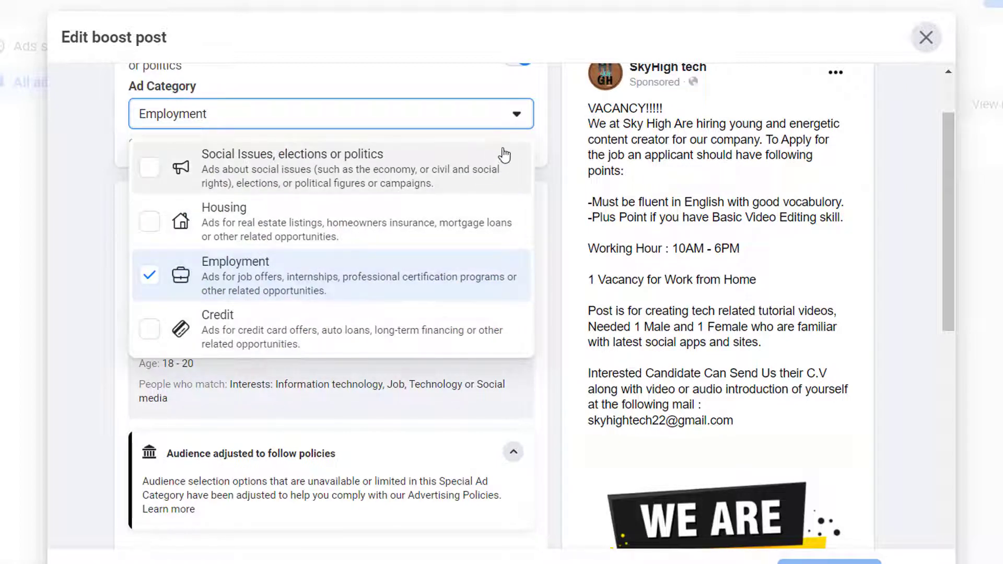
{"action": "left_click", "coordinate": [519, 128]}
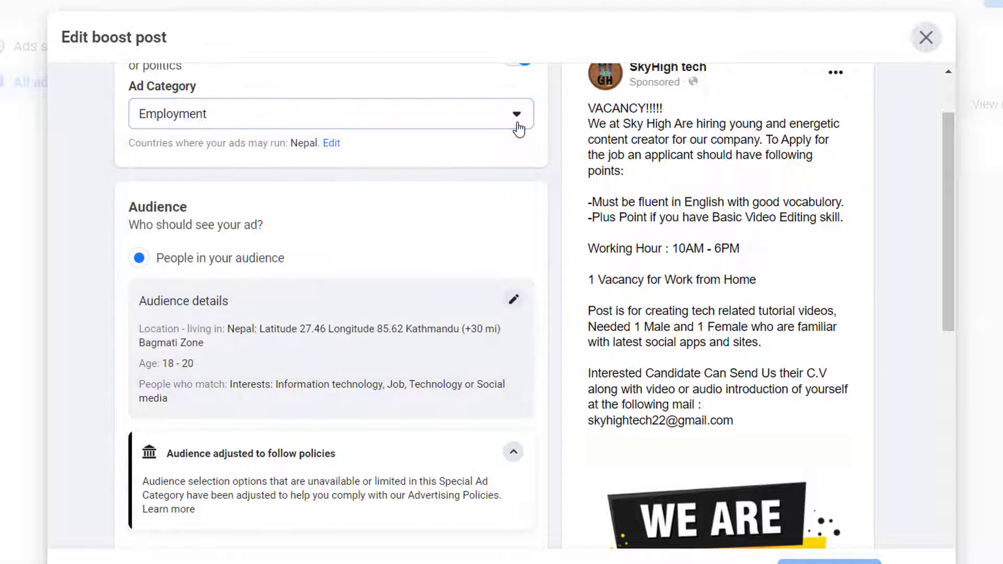
Highlight the audience details summary for emphasis, then clear the highlight
{"action": "scroll", "coordinate": [209, 203], "scroll_direction": "down", "scroll_amount": 2}
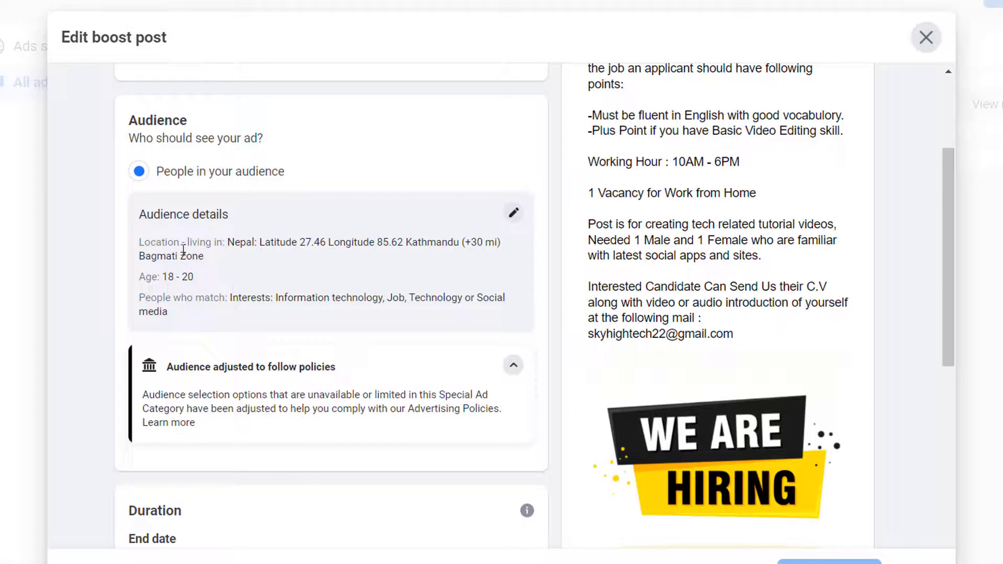
{"action": "left_click_drag", "start_coordinate": [155, 214], "coordinate": [291, 328]}
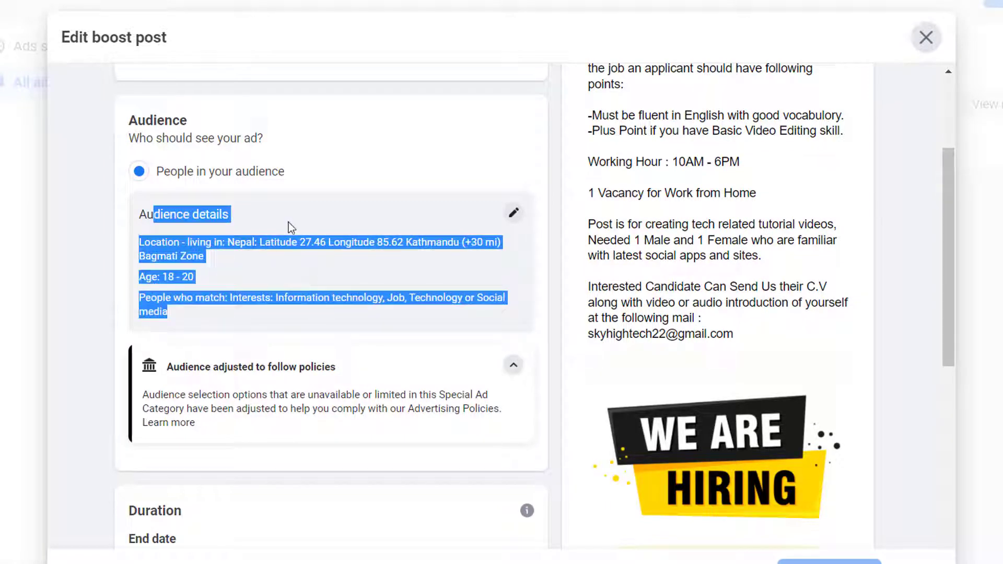
{"action": "left_click", "coordinate": [193, 211]}
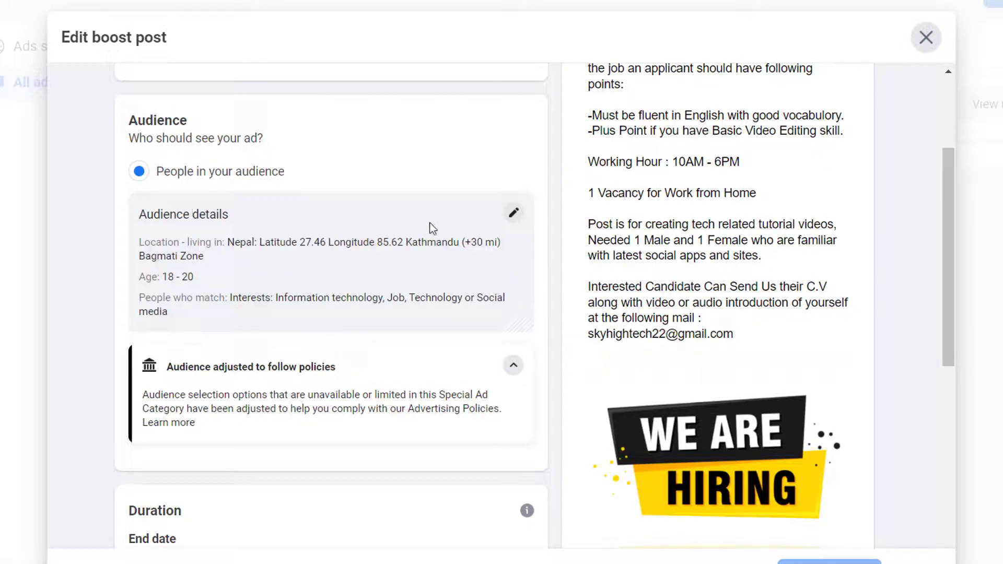
In the audience editor, try men-only and women-only targeting, then return to all genders
{"action": "left_click", "coordinate": [512, 214]}
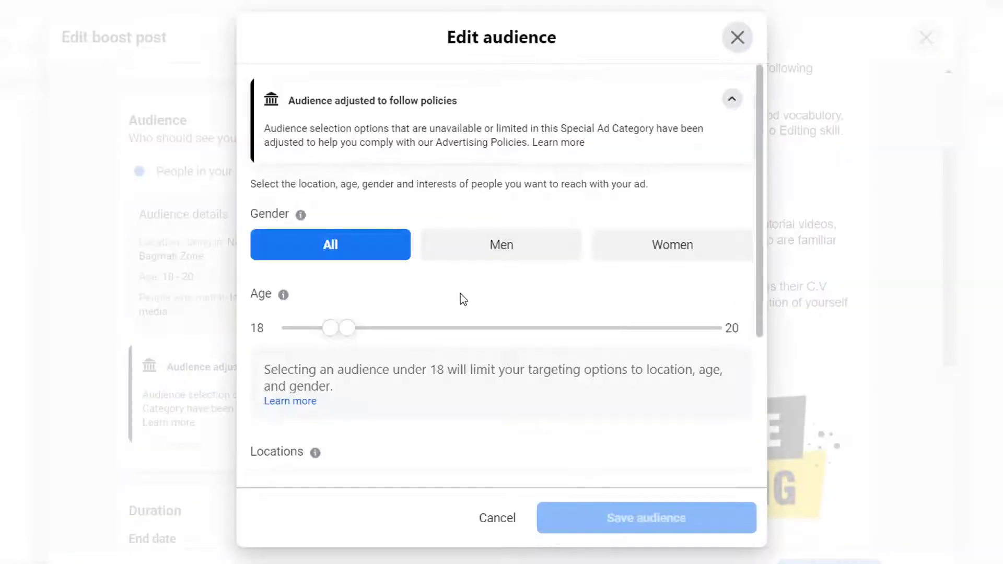
{"action": "scroll", "coordinate": [412, 294], "scroll_direction": "down", "scroll_amount": 2}
{"action": "scroll", "coordinate": [313, 183], "scroll_direction": "up", "scroll_amount": 2}
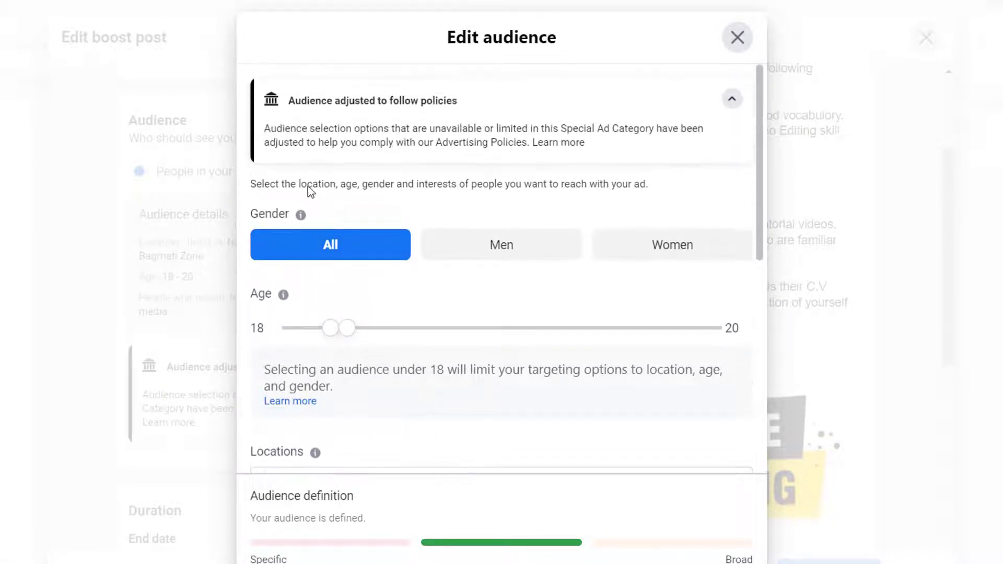
{"action": "scroll", "coordinate": [399, 236], "scroll_direction": "up", "scroll_amount": 1}
{"action": "left_click", "coordinate": [464, 254]}
{"action": "left_click", "coordinate": [624, 251]}
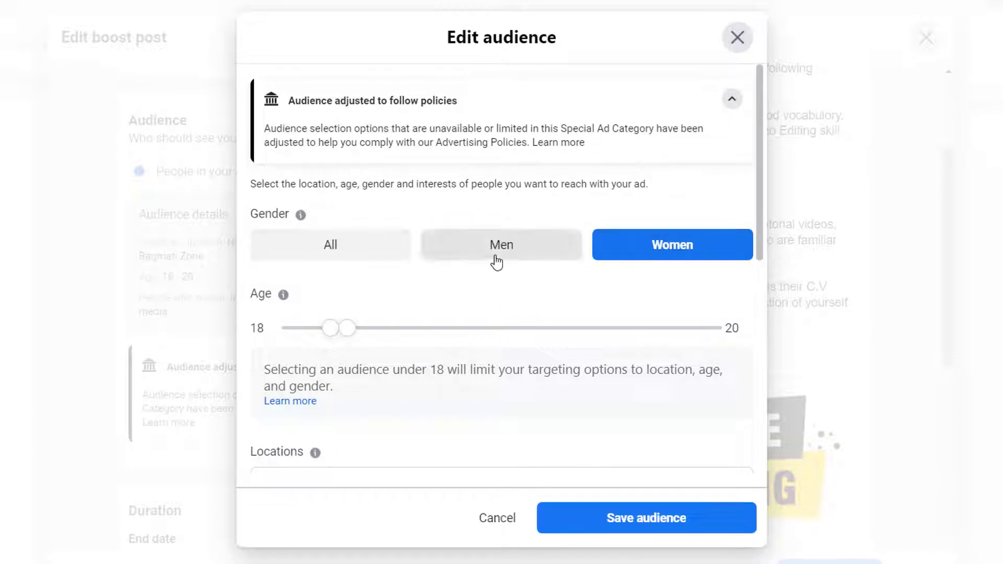
{"action": "left_click", "coordinate": [372, 253]}
Leave the maximum age at 20, show the location map and collapse the estimated audience note
{"action": "scroll", "coordinate": [387, 253], "scroll_direction": "down", "scroll_amount": 5}
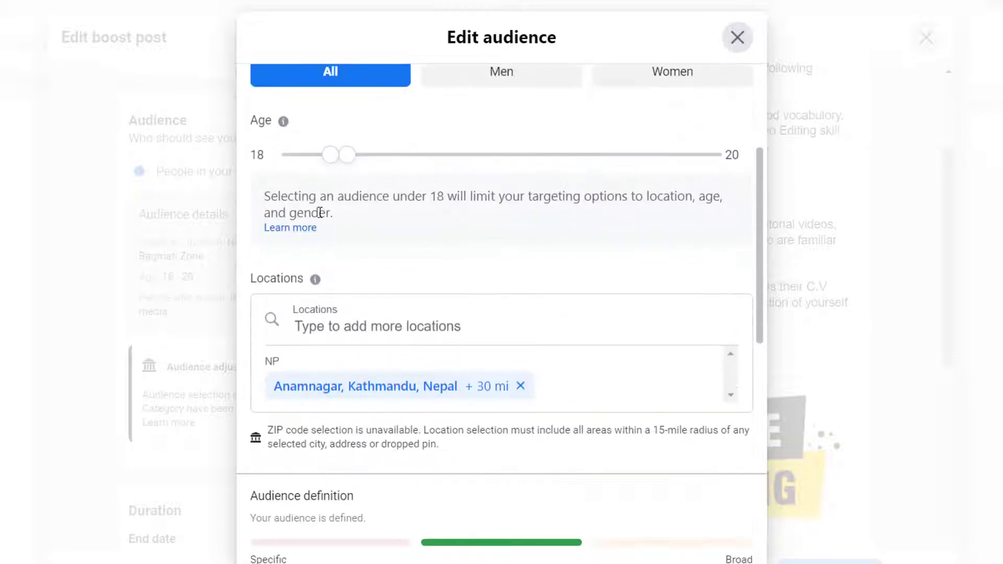
{"action": "mouse_move", "coordinate": [347, 166]}
{"action": "left_mouse_down"}
{"action": "mouse_move", "coordinate": [385, 165]}
{"action": "mouse_move", "coordinate": [348, 165]}
{"action": "left_mouse_up"}
{"action": "scroll", "coordinate": [368, 231], "scroll_direction": "down", "scroll_amount": 3}
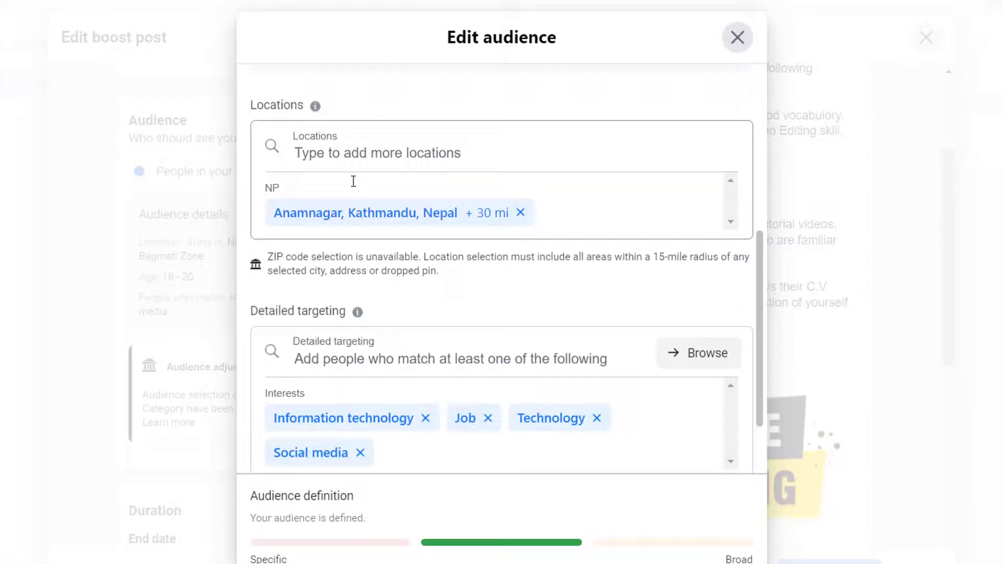
{"action": "left_click", "coordinate": [499, 164]}
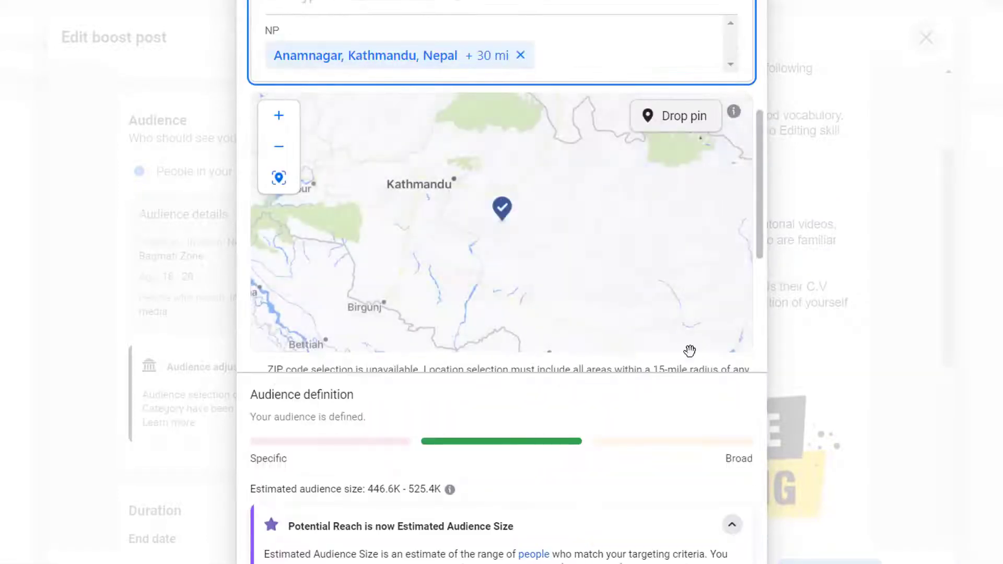
{"action": "scroll", "coordinate": [624, 421], "scroll_direction": "down", "scroll_amount": 3}
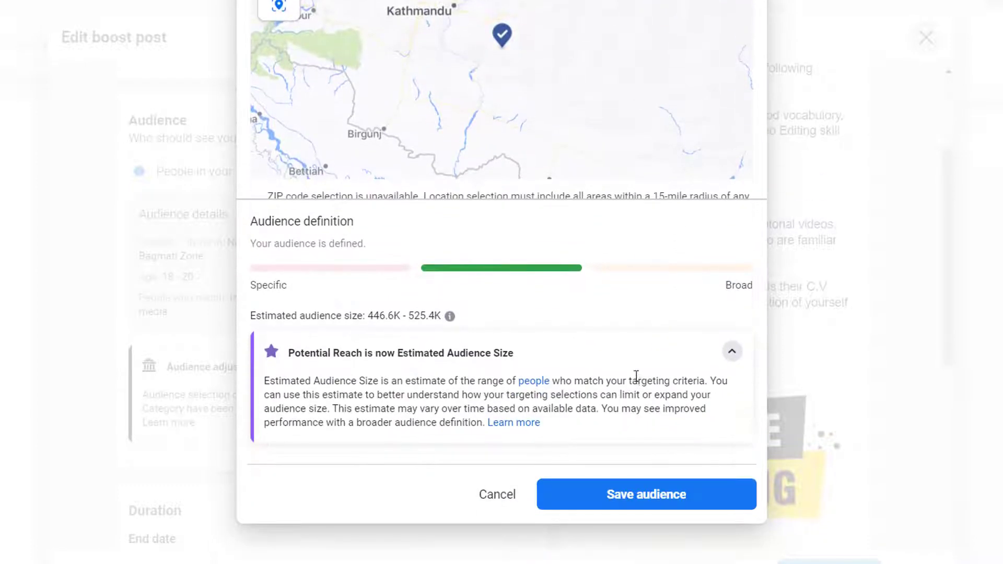
{"action": "left_click", "coordinate": [732, 346]}
Close the audience editor without saving, back to the Jun 15, 2022, $6.00 boost settings
{"action": "scroll", "coordinate": [689, 355], "scroll_direction": "up", "scroll_amount": 5}
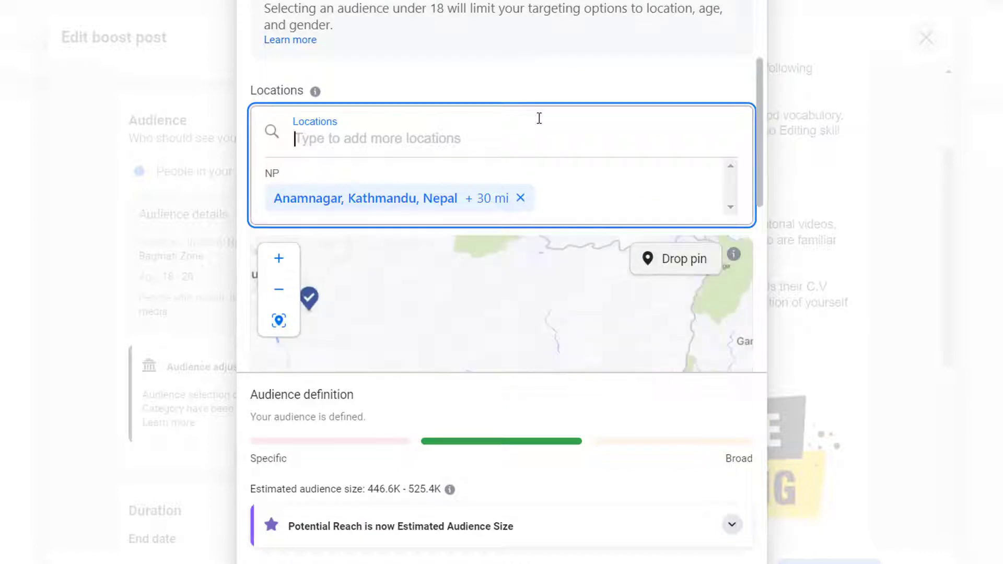
{"action": "left_click", "coordinate": [538, 98]}
{"action": "scroll", "coordinate": [422, 402], "scroll_direction": "down", "scroll_amount": 2}
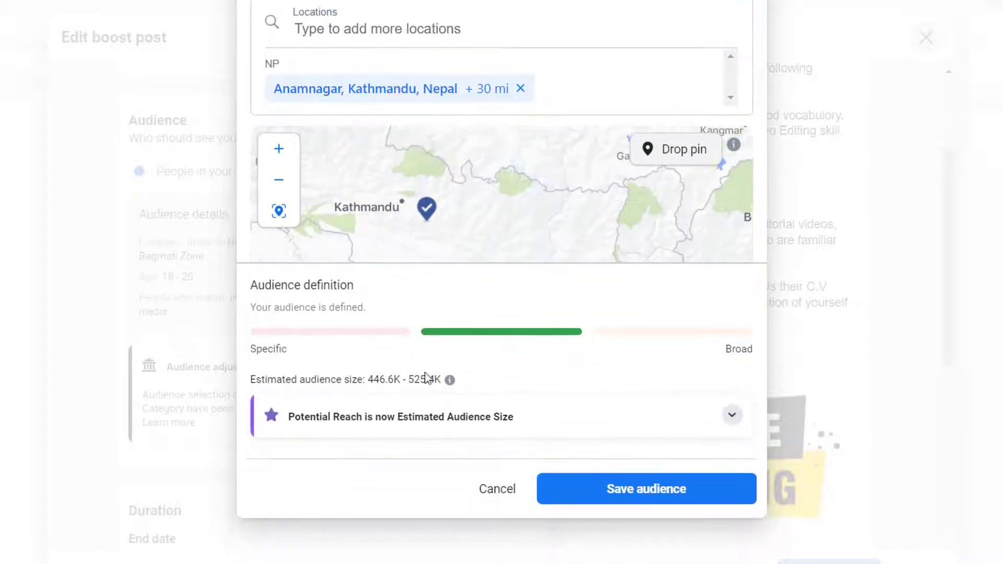
{"action": "scroll", "coordinate": [604, 258], "scroll_direction": "up", "scroll_amount": 8}
{"action": "left_click", "coordinate": [735, 39]}
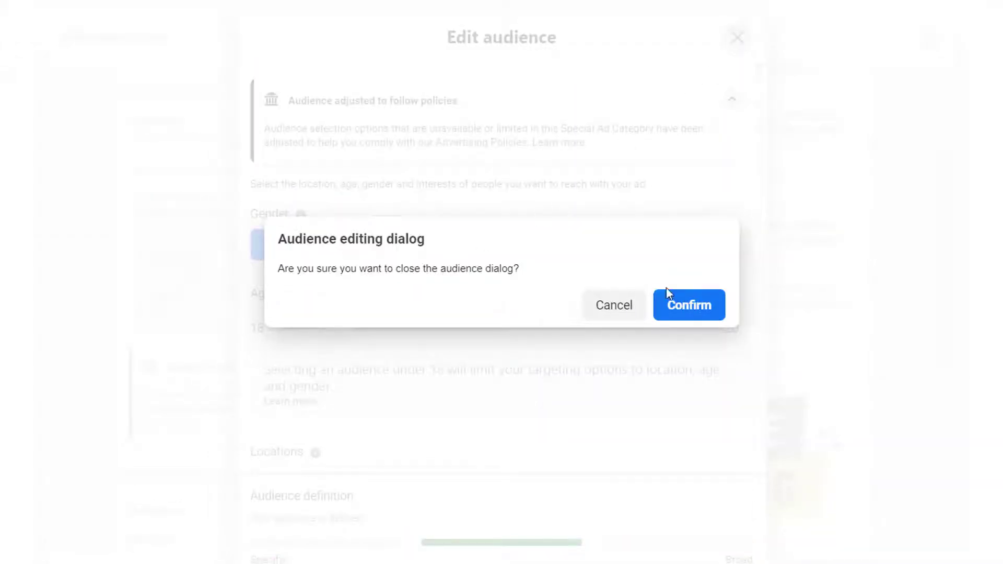
{"action": "left_click", "coordinate": [674, 311]}
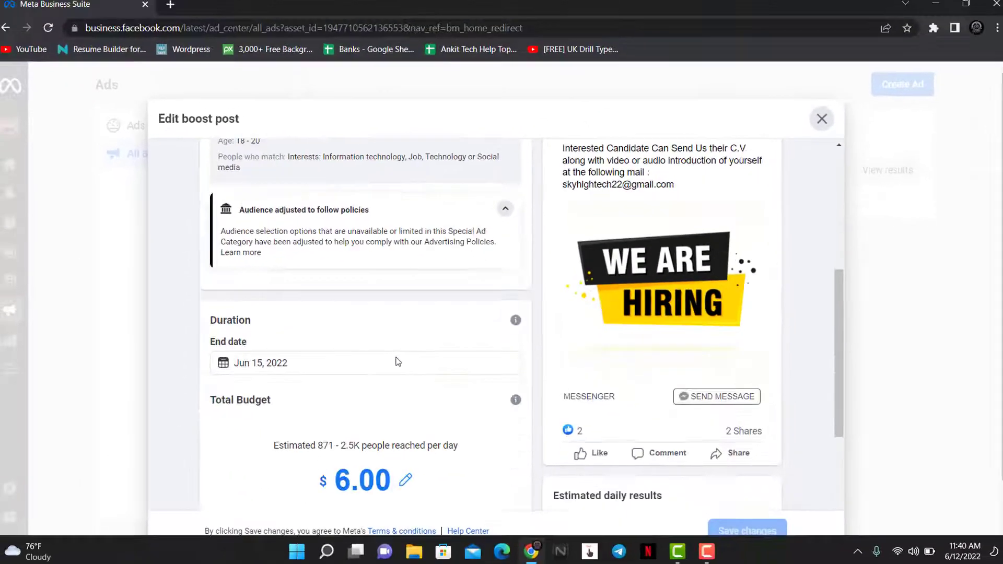
{"action": "scroll", "coordinate": [398, 361], "scroll_direction": "down", "scroll_amount": 1}
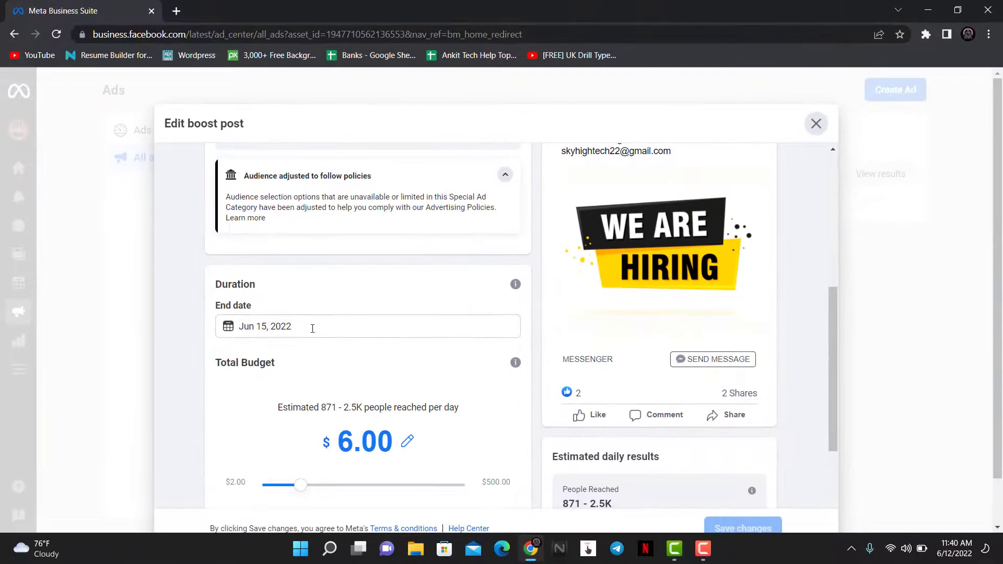
{"action": "left_click", "coordinate": [229, 326]}
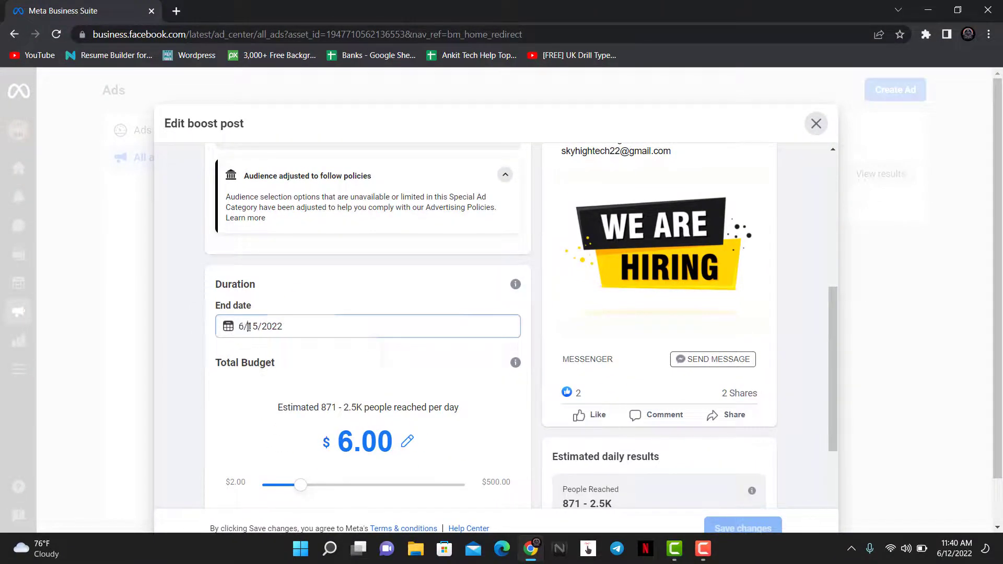
{"action": "left_click", "coordinate": [202, 321]}
{"action": "scroll", "coordinate": [221, 327], "scroll_direction": "down", "scroll_amount": 2}
{"action": "scroll", "coordinate": [222, 327], "scroll_direction": "down", "scroll_amount": 1}
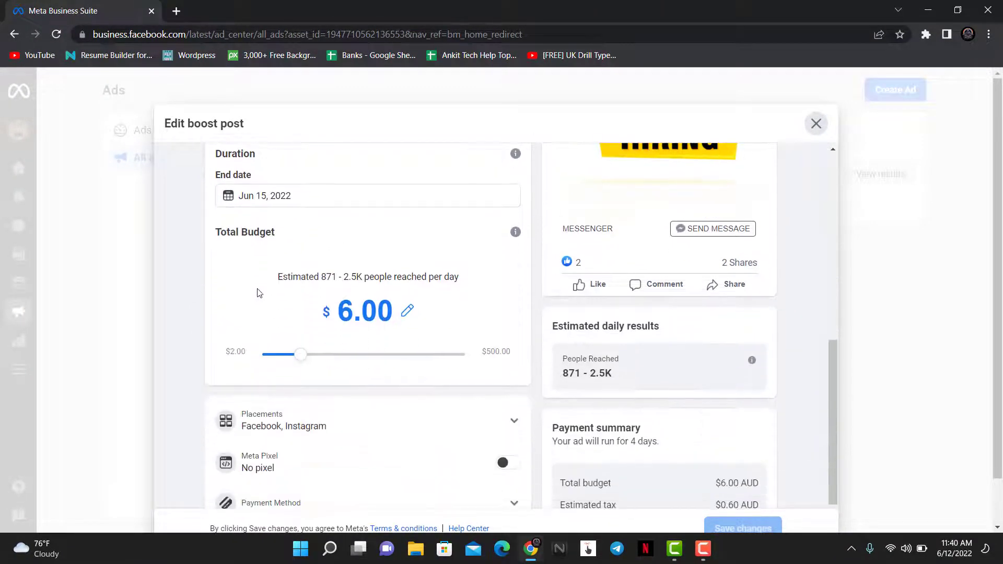
{"action": "left_click_drag", "start_coordinate": [301, 349], "coordinate": [285, 355]}
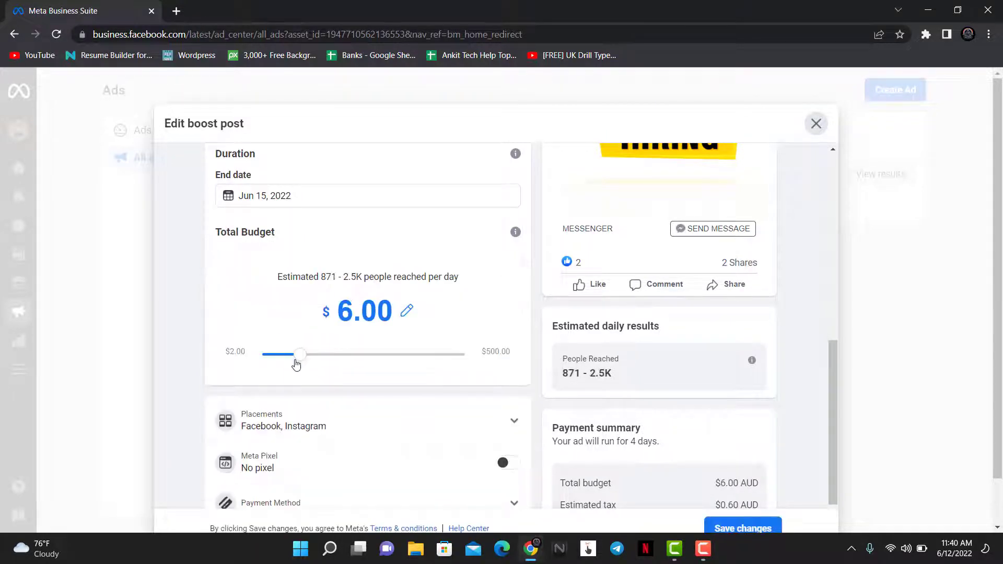
{"action": "scroll", "coordinate": [313, 366], "scroll_direction": "down", "scroll_amount": 2}
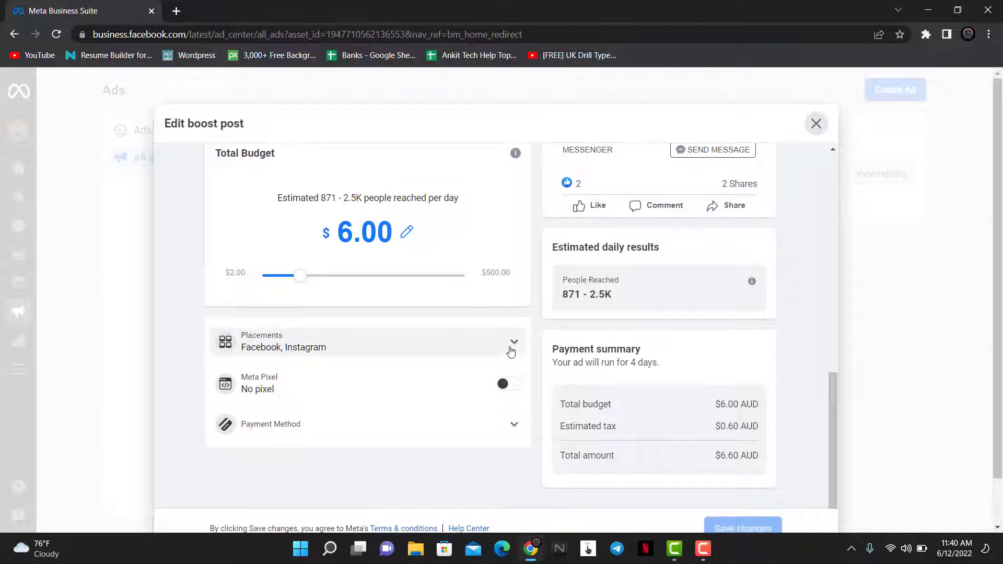
{"action": "left_click", "coordinate": [512, 345]}
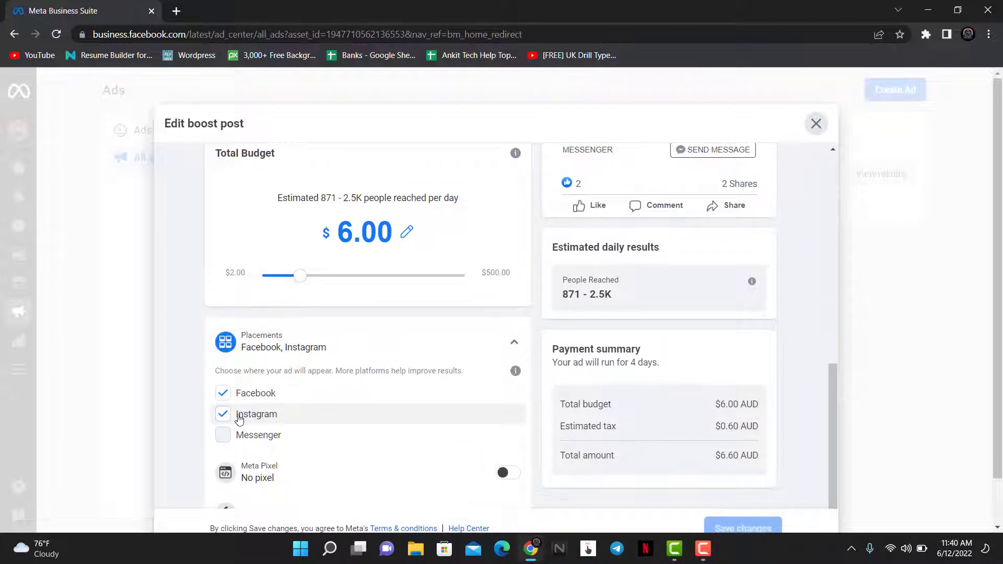
{"action": "scroll", "coordinate": [239, 418], "scroll_direction": "down", "scroll_amount": 1}
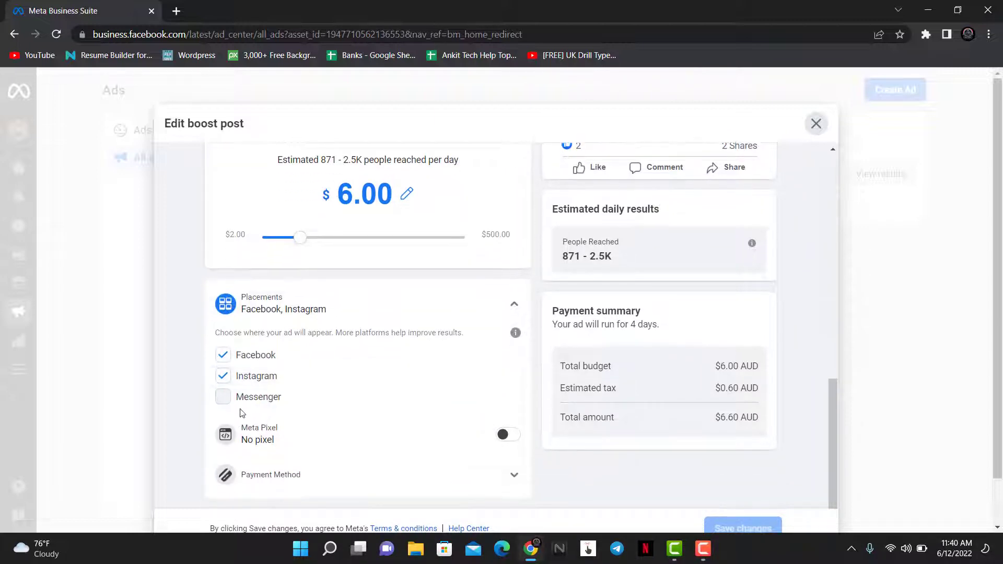
{"action": "left_click", "coordinate": [229, 379]}
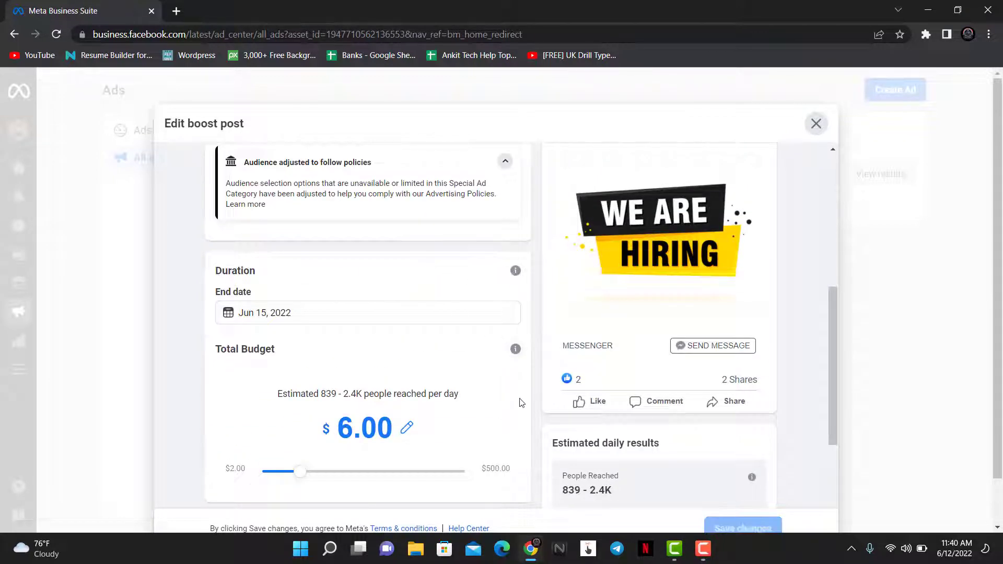
{"action": "scroll", "coordinate": [522, 402], "scroll_direction": "down", "scroll_amount": 5}
{"action": "left_click", "coordinate": [509, 308]}
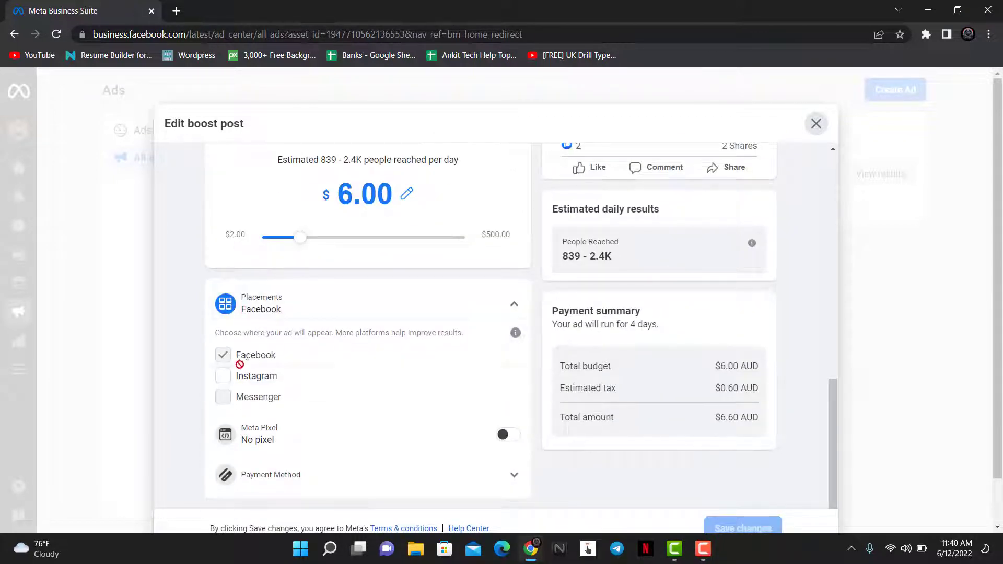
{"action": "left_click", "coordinate": [223, 376]}
{"action": "scroll", "coordinate": [401, 425], "scroll_direction": "down", "scroll_amount": 1}
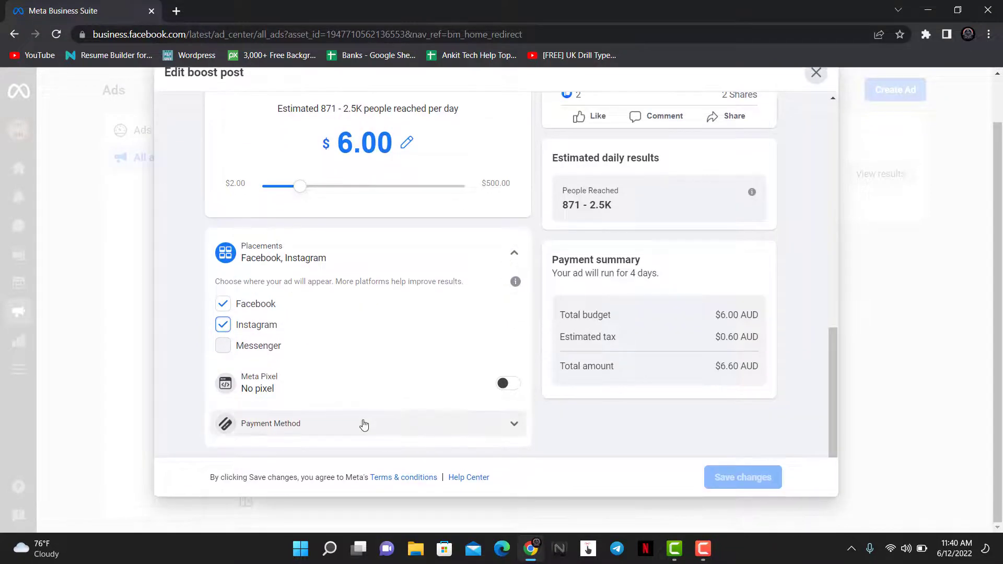
{"action": "scroll", "coordinate": [510, 421], "scroll_direction": "up", "scroll_amount": 4}
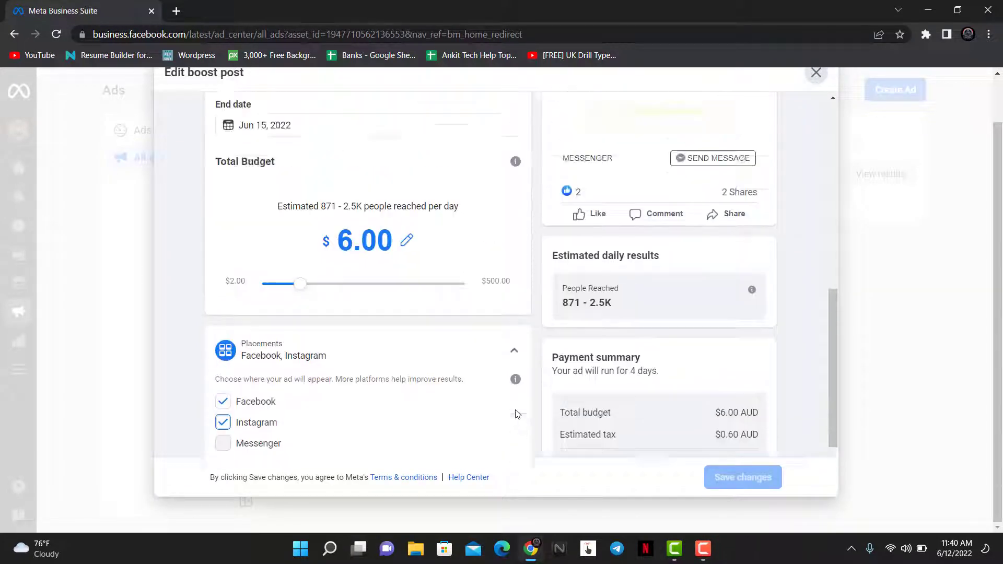
{"action": "scroll", "coordinate": [600, 397], "scroll_direction": "down", "scroll_amount": 1}
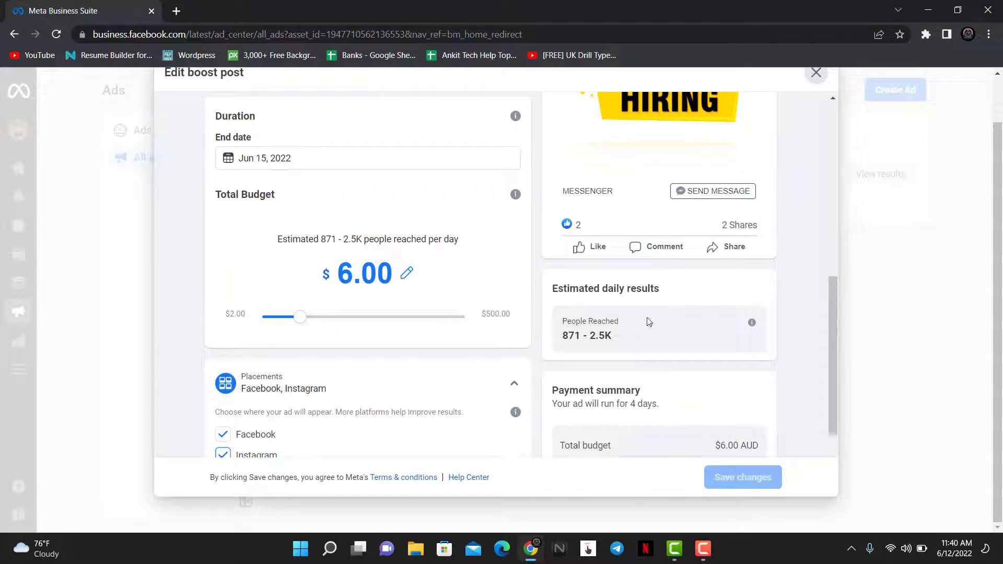
{"action": "scroll", "coordinate": [627, 341], "scroll_direction": "up", "scroll_amount": 6}
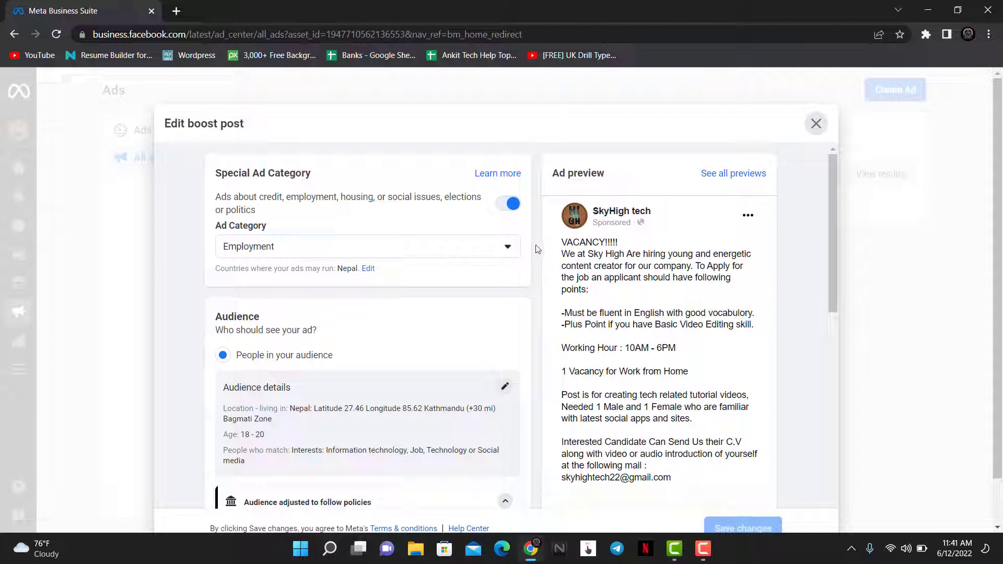
Review the Edit boost post settings, including end date, budget and placements
{"action": "scroll", "coordinate": [604, 316], "scroll_direction": "down", "scroll_amount": 10}
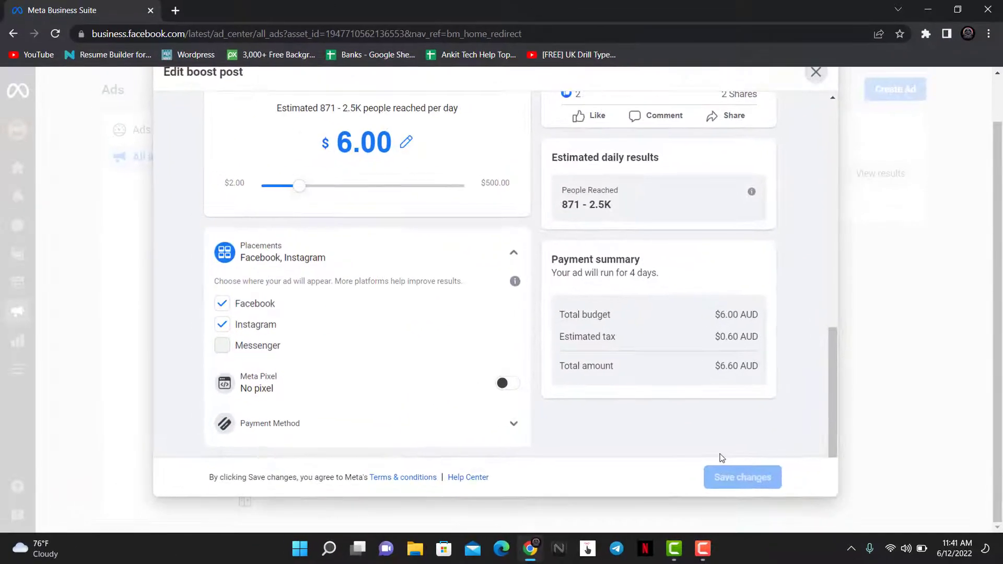
{"action": "scroll", "coordinate": [618, 381], "scroll_direction": "up", "scroll_amount": 10}
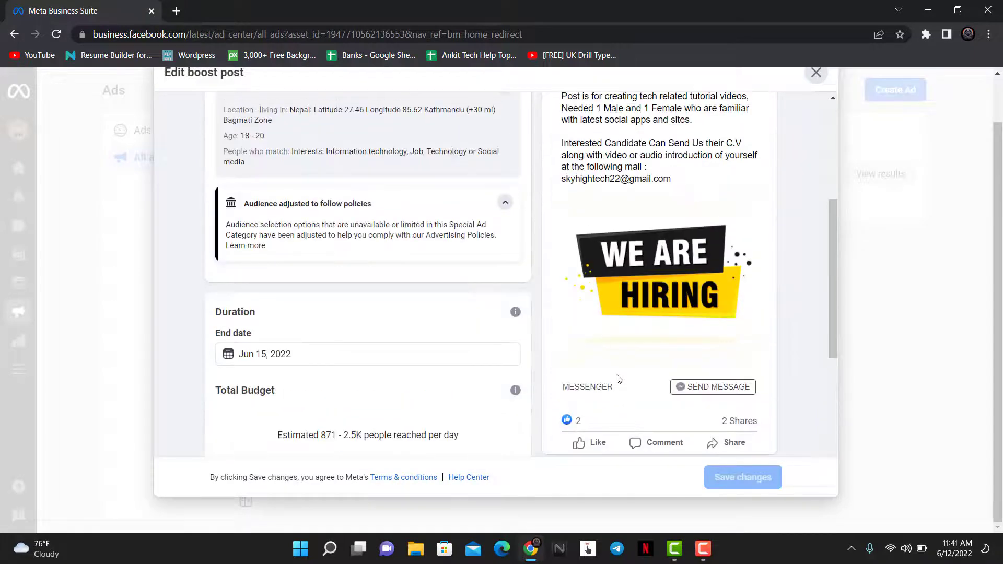
{"action": "scroll", "coordinate": [594, 417], "scroll_direction": "up", "scroll_amount": 1}
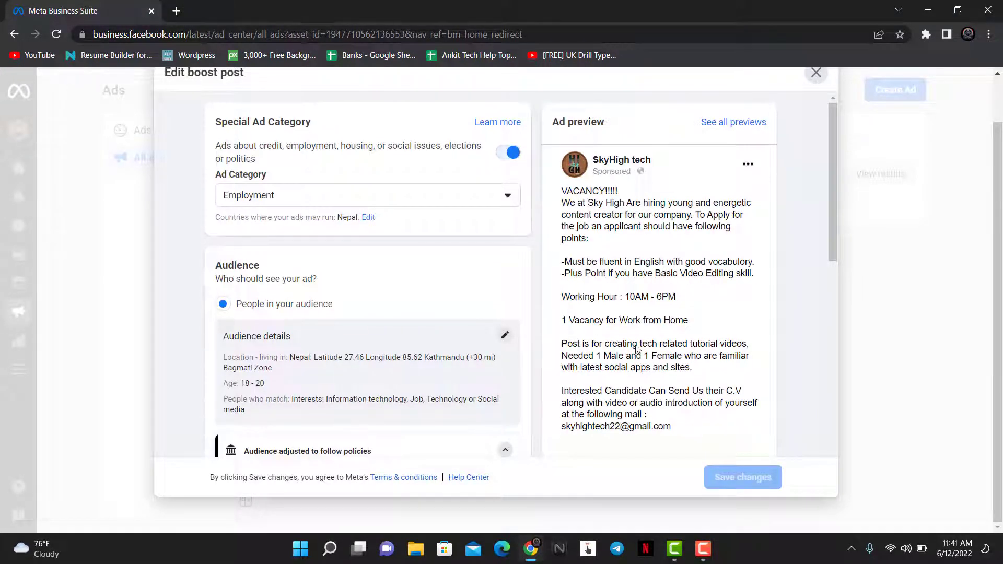
{"action": "scroll", "coordinate": [637, 329], "scroll_direction": "up", "scroll_amount": 1}
Discard the unsaved boost edits and show the hiring ad's results: 2 conversations, reach 405
{"action": "left_click", "coordinate": [815, 124]}
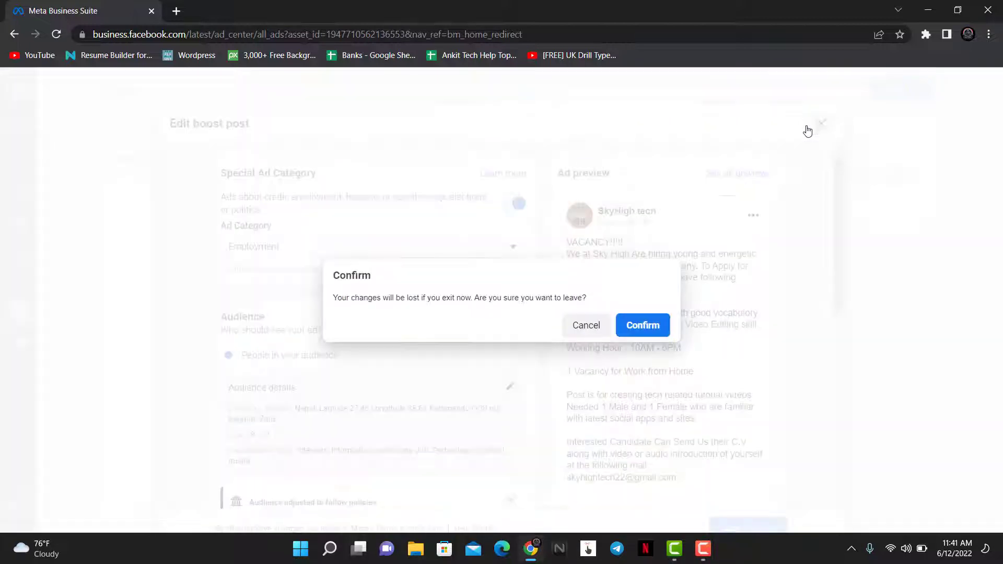
{"action": "left_click", "coordinate": [655, 325]}
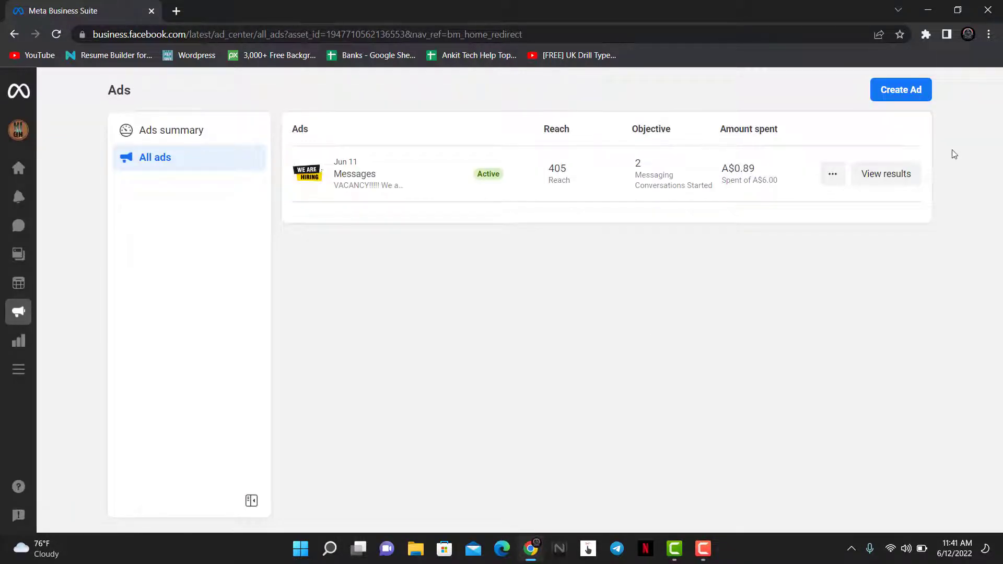
{"action": "left_click", "coordinate": [881, 180]}
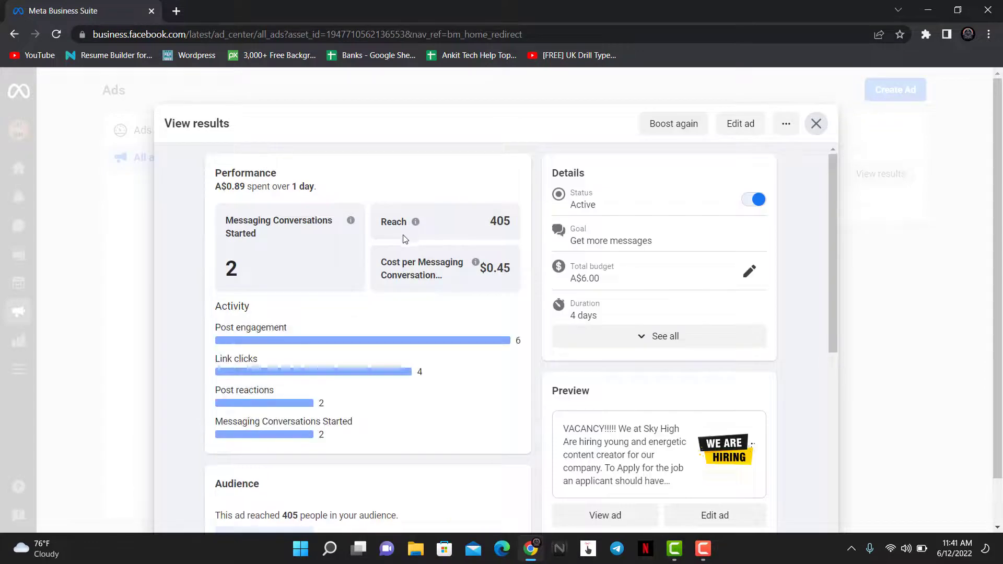
Review the audience chart and amount spent: A$0.89 over 1 day, $0.45 per messaging conversation
{"action": "right_click", "coordinate": [383, 304]}
{"action": "scroll", "coordinate": [752, 408], "scroll_direction": "down", "scroll_amount": 5}
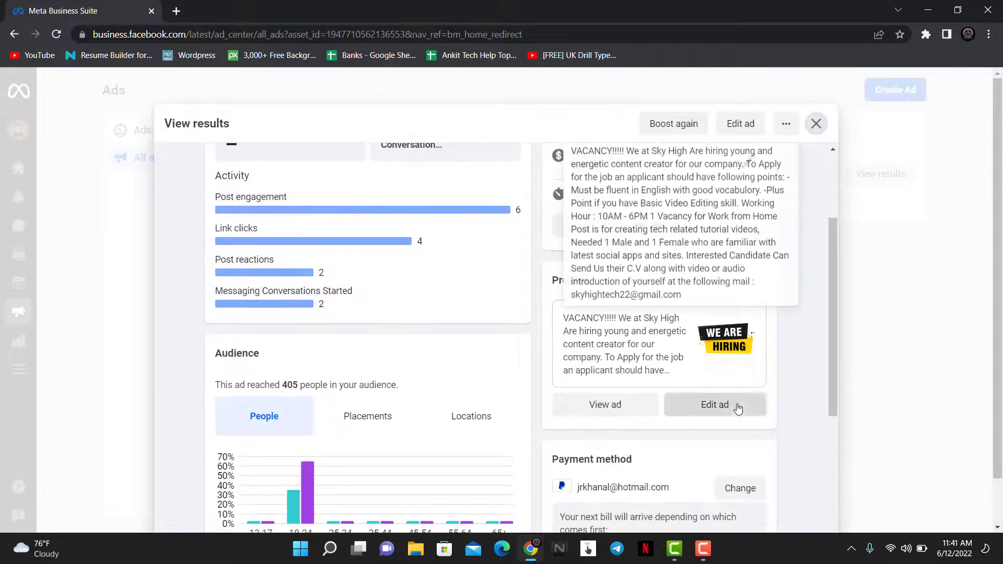
{"action": "scroll", "coordinate": [780, 396], "scroll_direction": "down", "scroll_amount": 1}
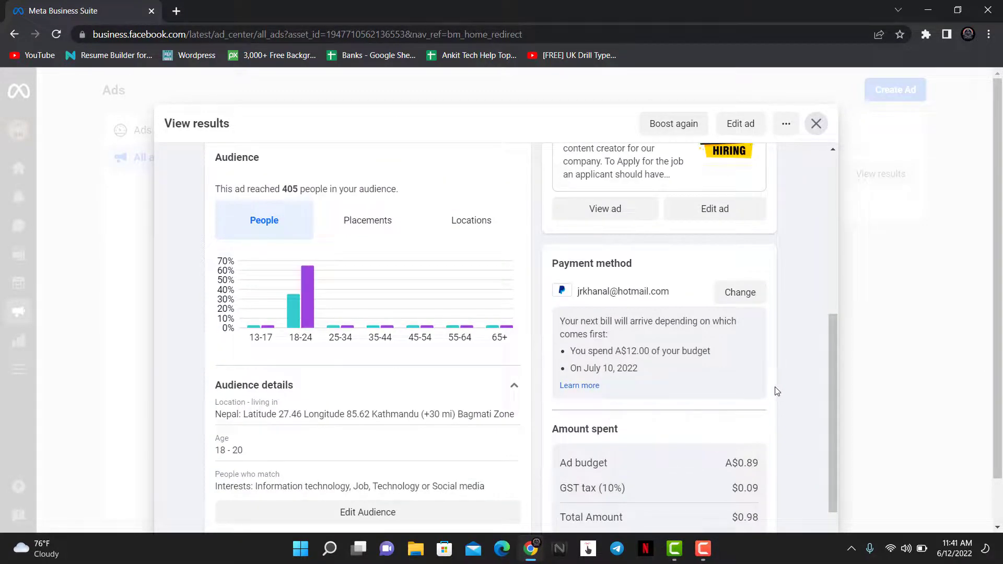
{"action": "scroll", "coordinate": [778, 391], "scroll_direction": "up", "scroll_amount": 6}
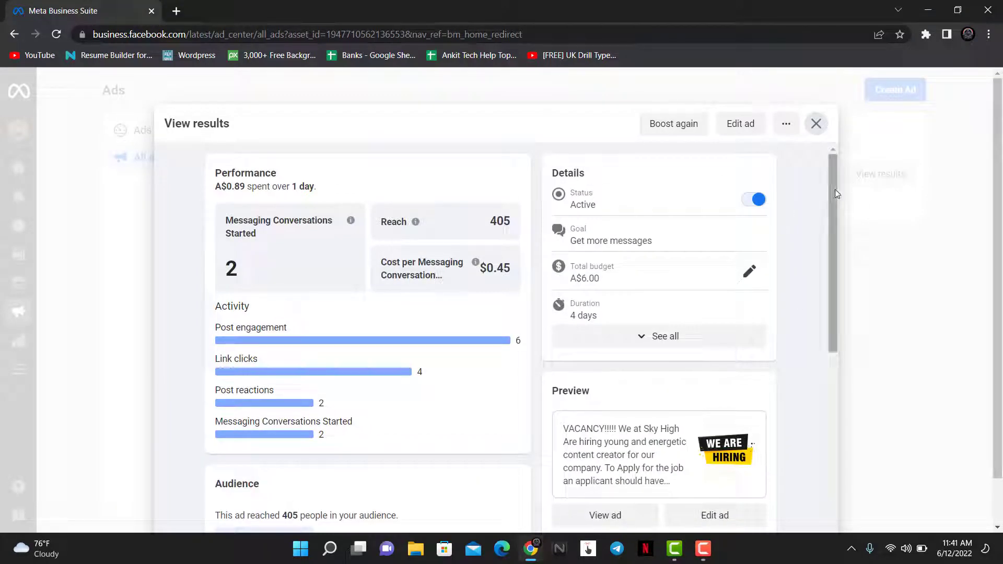
{"action": "left_click", "coordinate": [815, 125]}
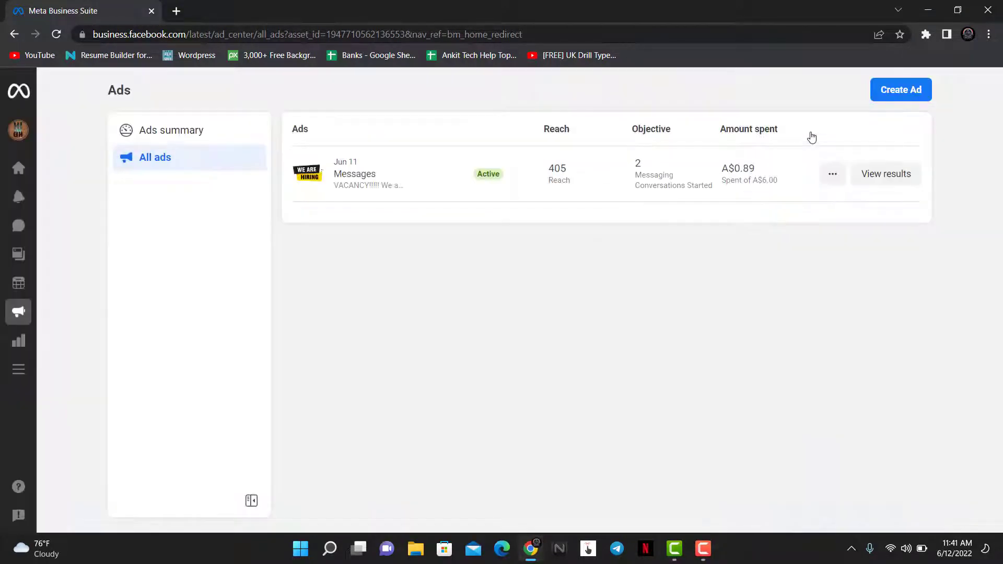